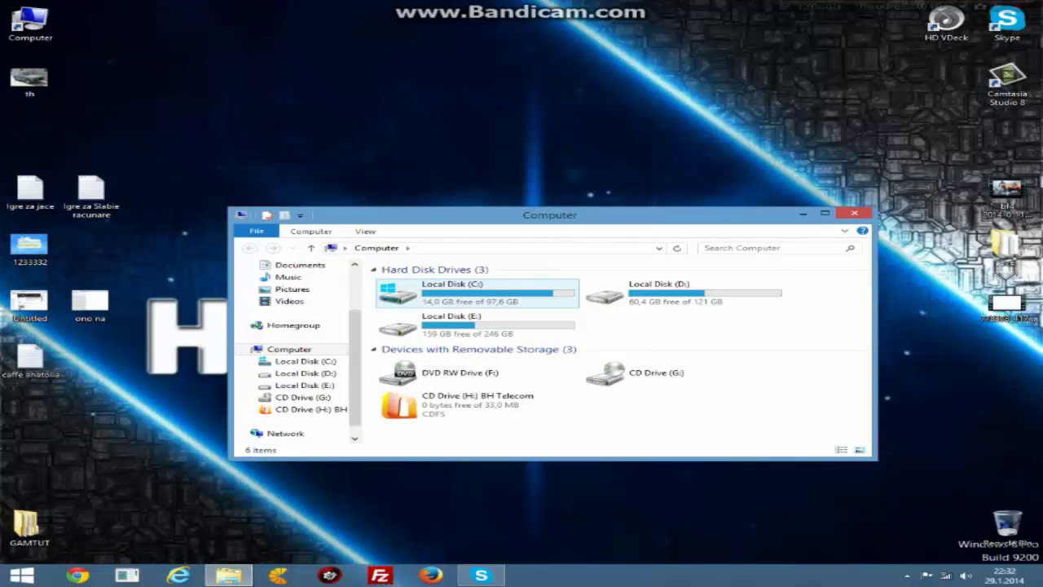
{"action": "left_click", "coordinate": [477, 293]}
{"action": "left_click", "coordinate": [477, 325]}
{"action": "left_click", "coordinate": [683, 293]}
{"action": "left_click", "coordinate": [683, 325]}
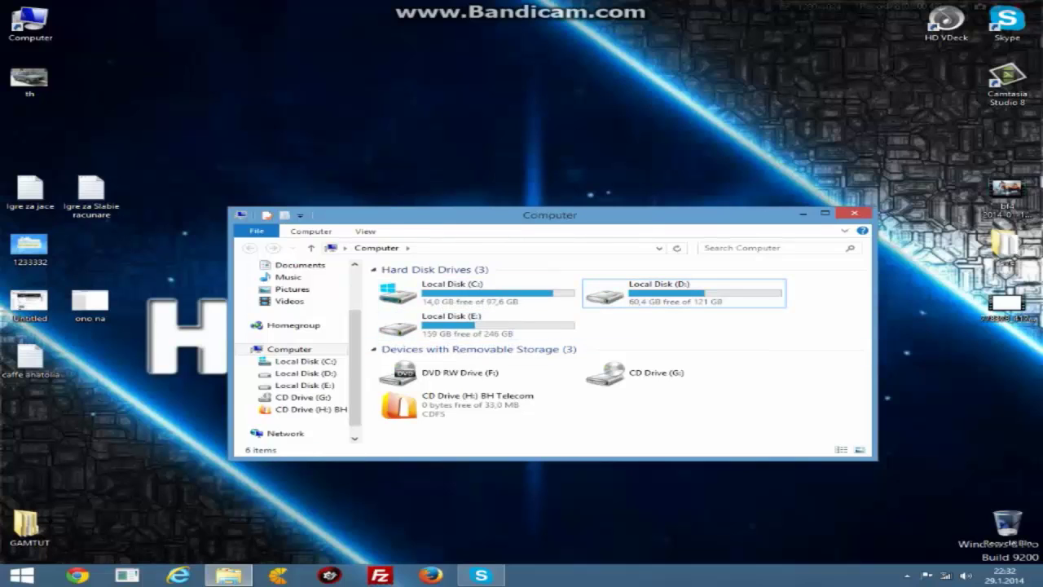
{"action": "left_click", "coordinate": [476, 325]}
{"action": "left_click", "coordinate": [683, 293]}
{"action": "left_click", "coordinate": [477, 325]}
{"action": "left_click", "coordinate": [477, 293]}
{"action": "left_click", "coordinate": [683, 293]}
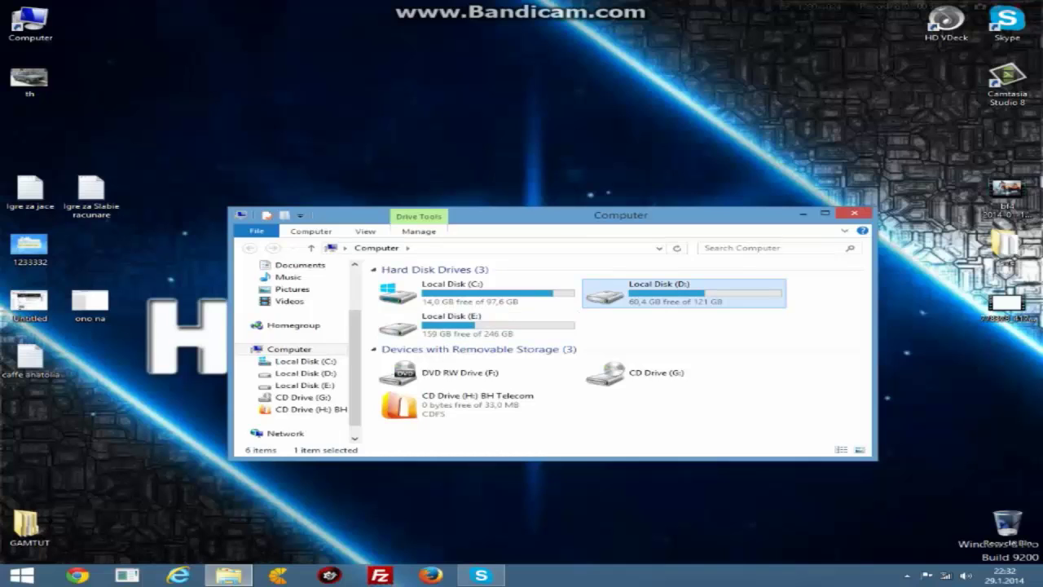
{"action": "left_click", "coordinate": [476, 325], "text": "ctrl"}
{"action": "left_click", "coordinate": [477, 293], "text": "ctrl"}
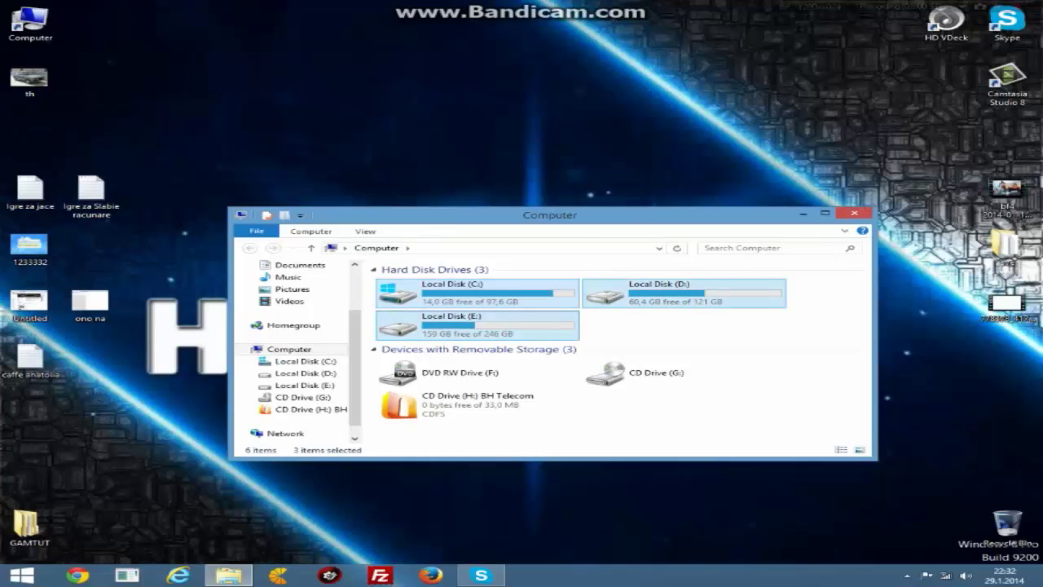
{"action": "key", "text": "Escape"}
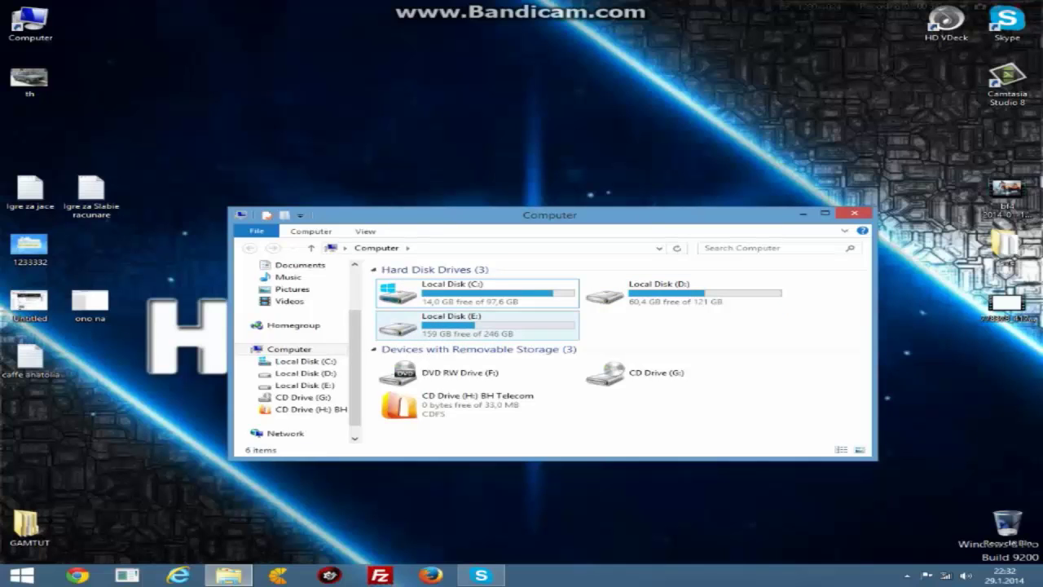
{"action": "left_click", "coordinate": [477, 292]}
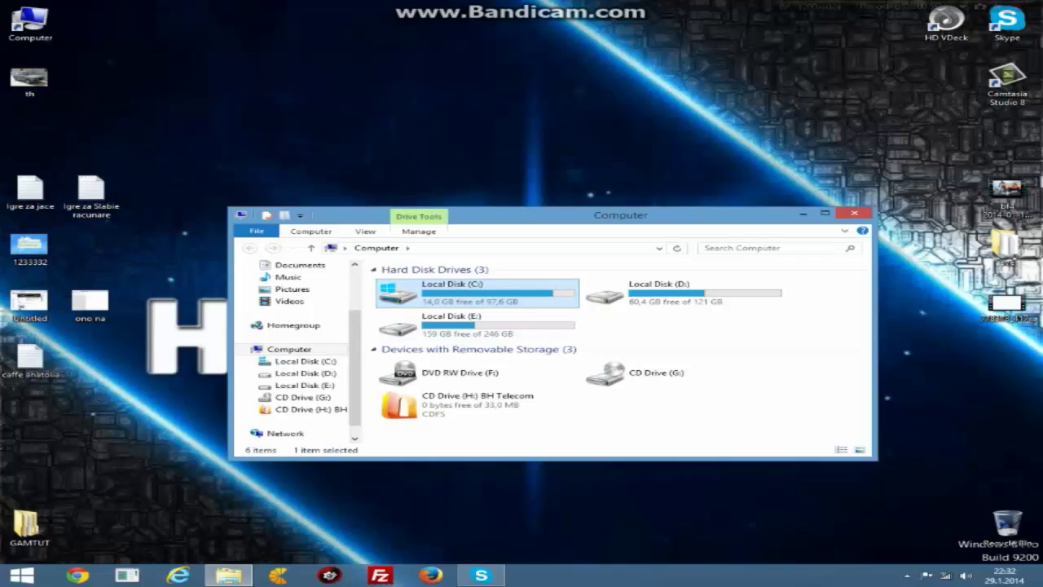
- Run Disk Cleanup on Local Disk (E:) from its properties, permanently deleting the Recycle Bin files, and close the properties
{"action": "left_click", "coordinate": [457, 323]}
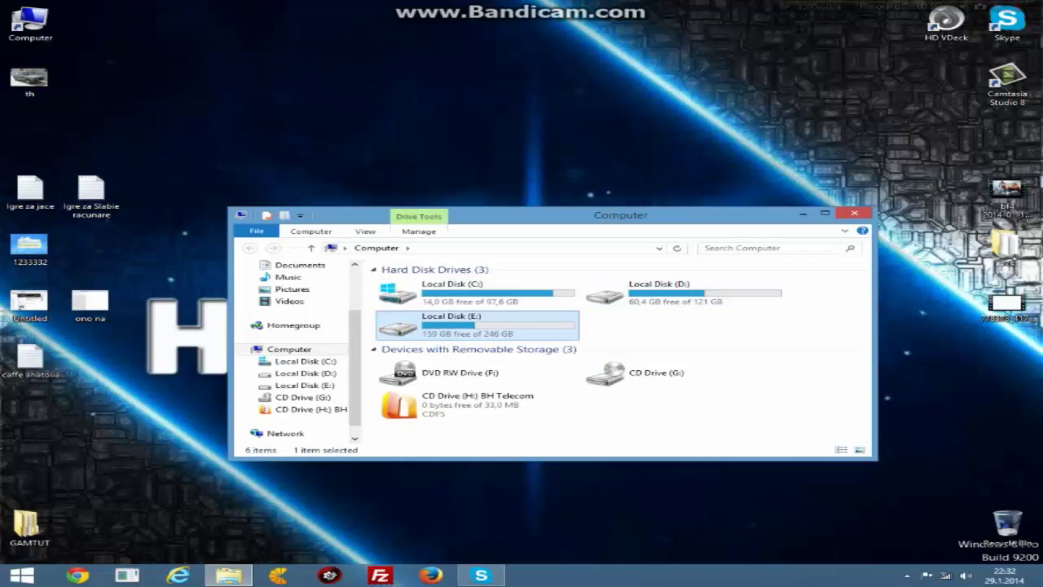
{"action": "right_click", "coordinate": [462, 323]}
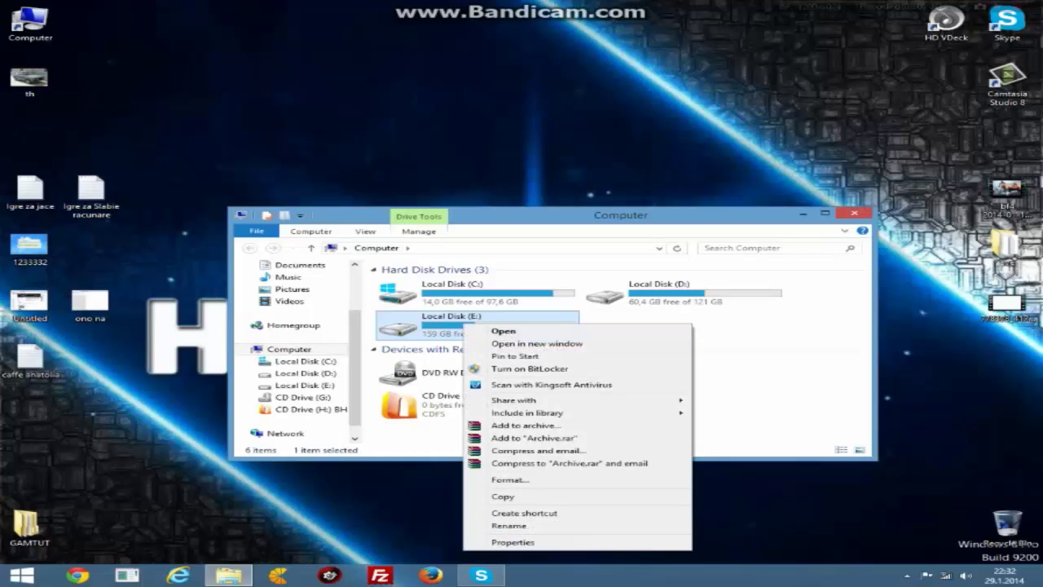
{"action": "right_click", "coordinate": [415, 324]}
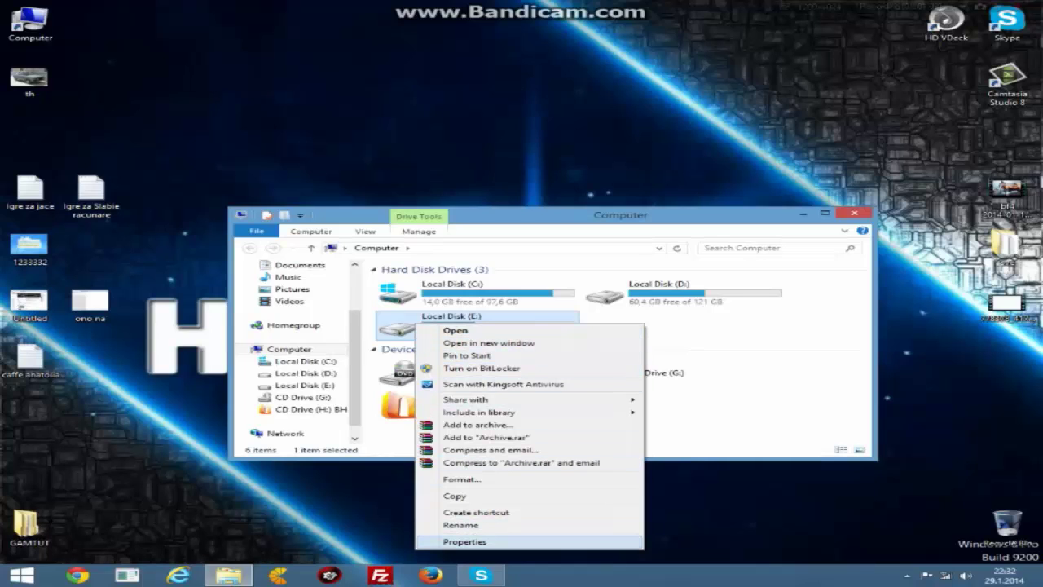
{"action": "left_click", "coordinate": [464, 541]}
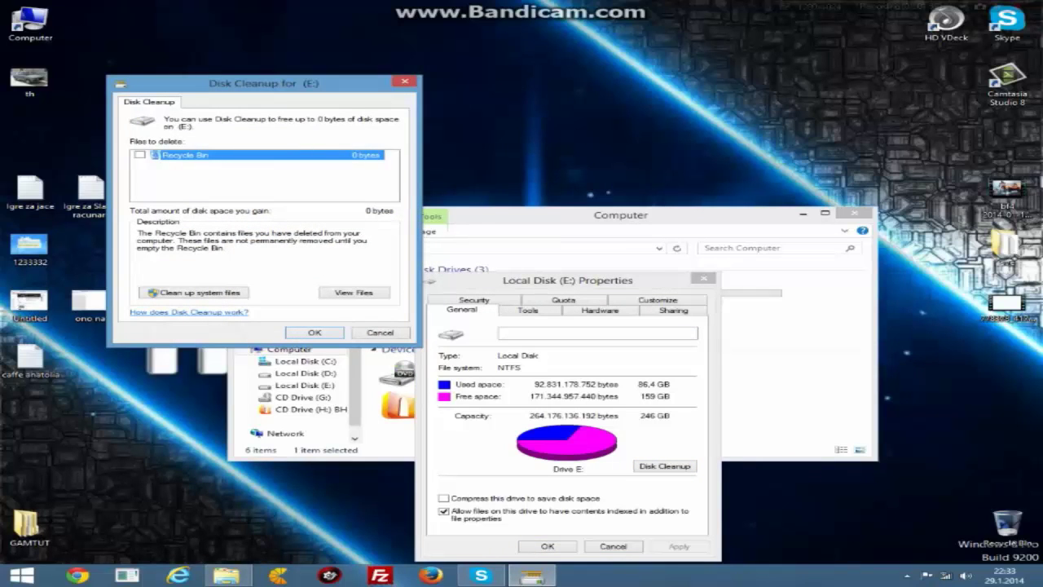
{"action": "key", "text": "space"}
{"action": "key", "text": "Return"}
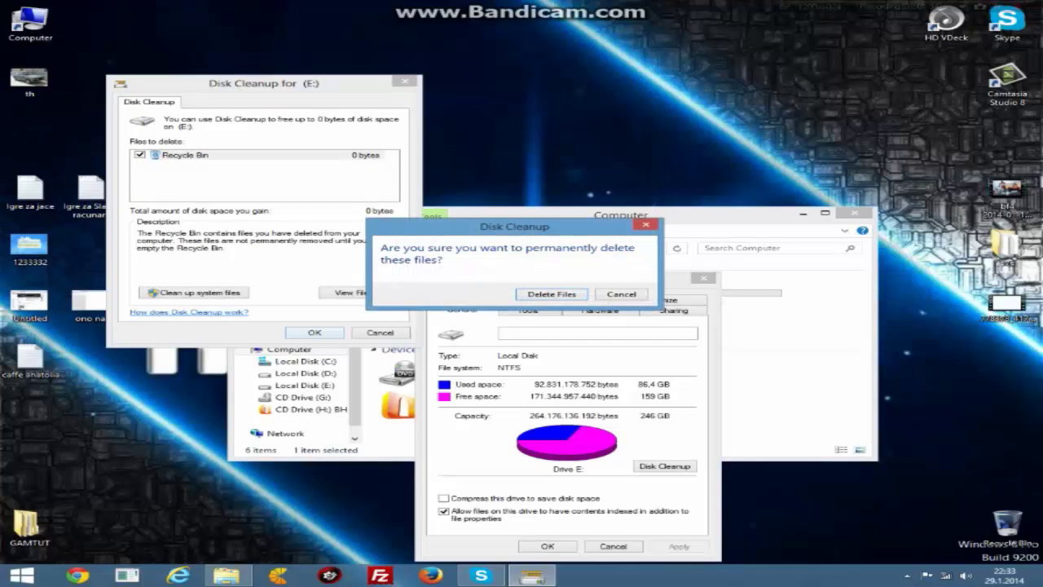
{"action": "key", "text": "Return"}
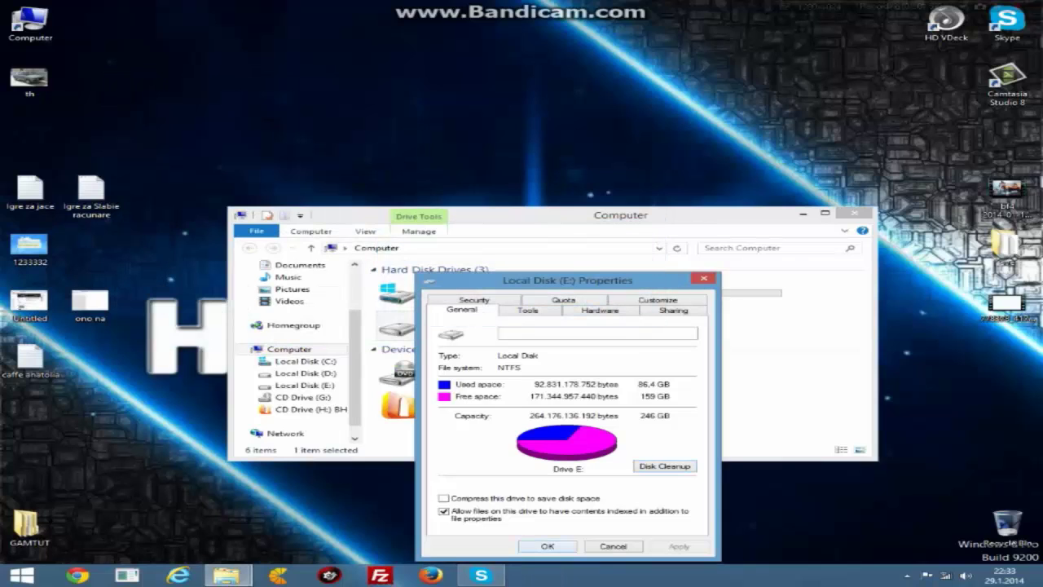
{"action": "key", "text": "Return"}
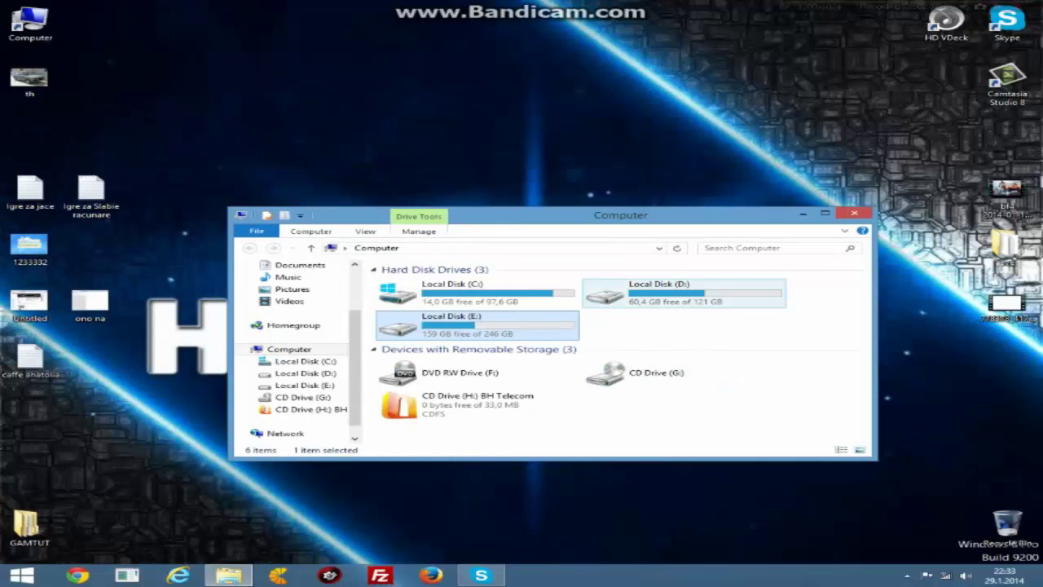
- Clean up Local Disk (D:) through its properties by permanently deleting the Recycle Bin category, and close the properties
{"action": "left_click", "coordinate": [630, 285]}
{"action": "right_click", "coordinate": [630, 283]}
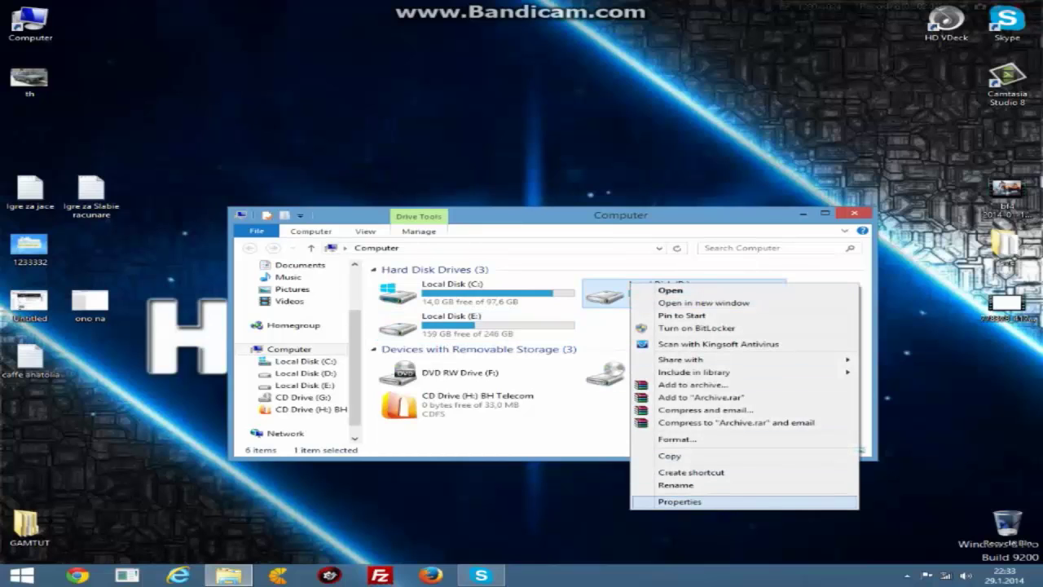
{"action": "left_click", "coordinate": [680, 501]}
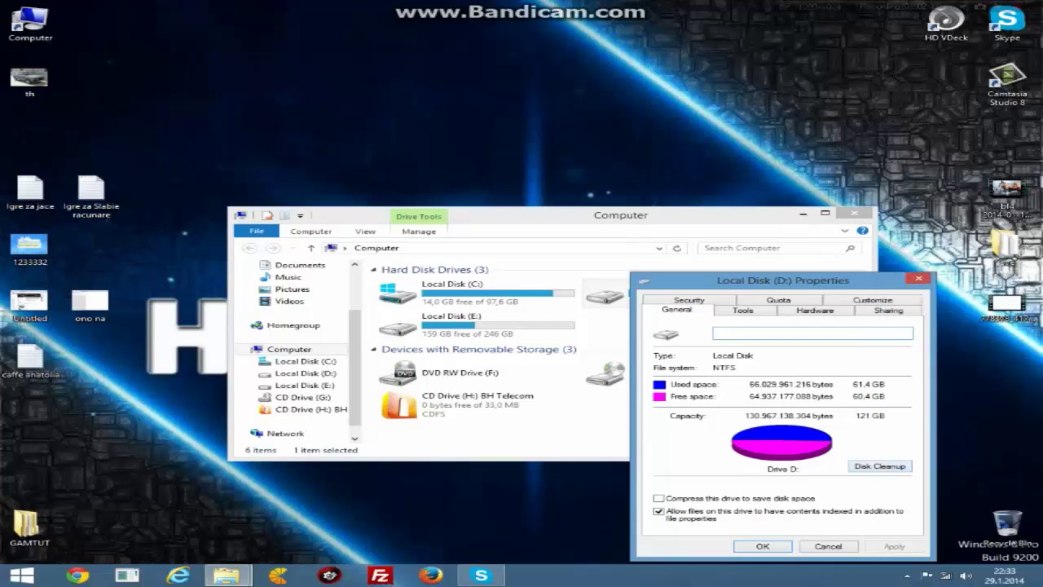
{"action": "left_click", "coordinate": [879, 466]}
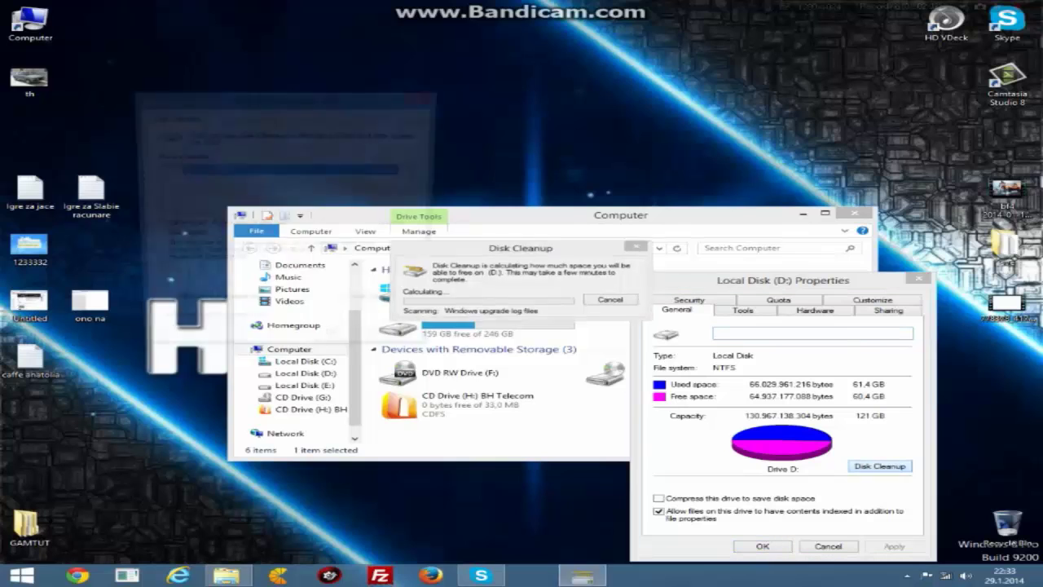
{"action": "left_click", "coordinate": [161, 170]}
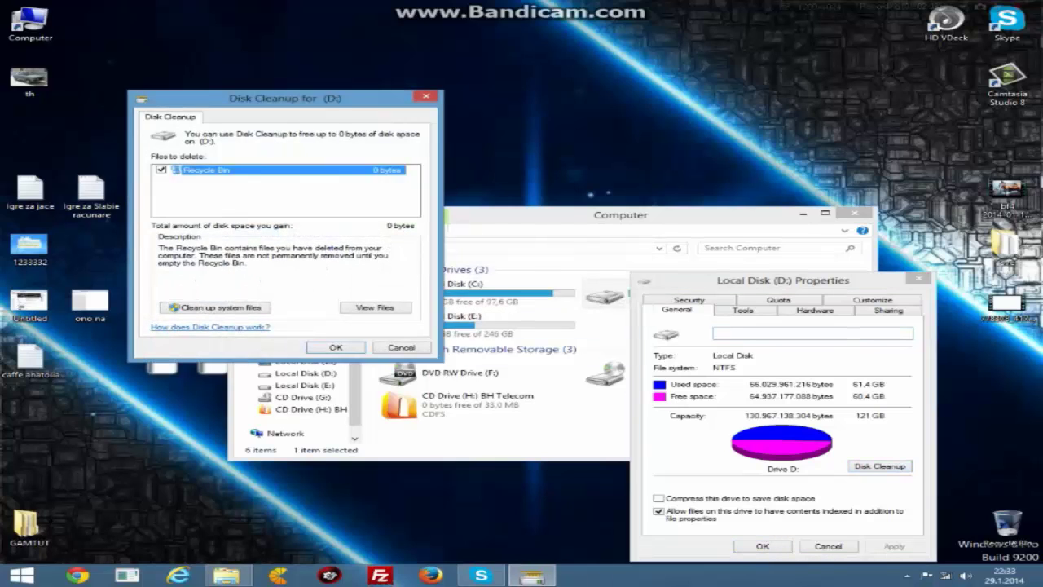
{"action": "key", "text": "Return"}
{"action": "key", "text": "Return"}
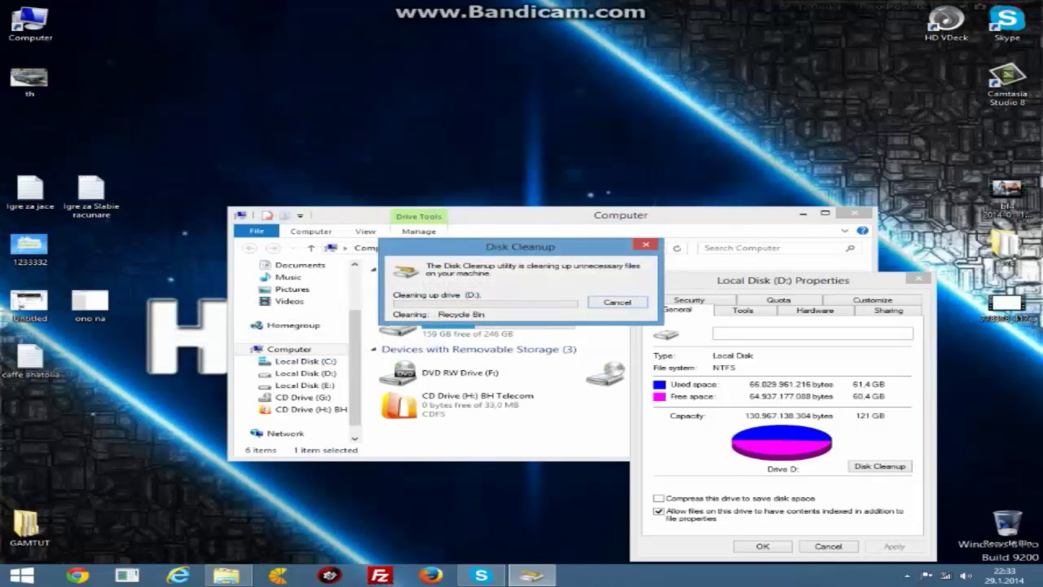
{"action": "key", "text": "Return"}
- Start Disk Cleanup for Local Disk (C:) from the drive's properties
{"action": "left_click", "coordinate": [476, 293]}
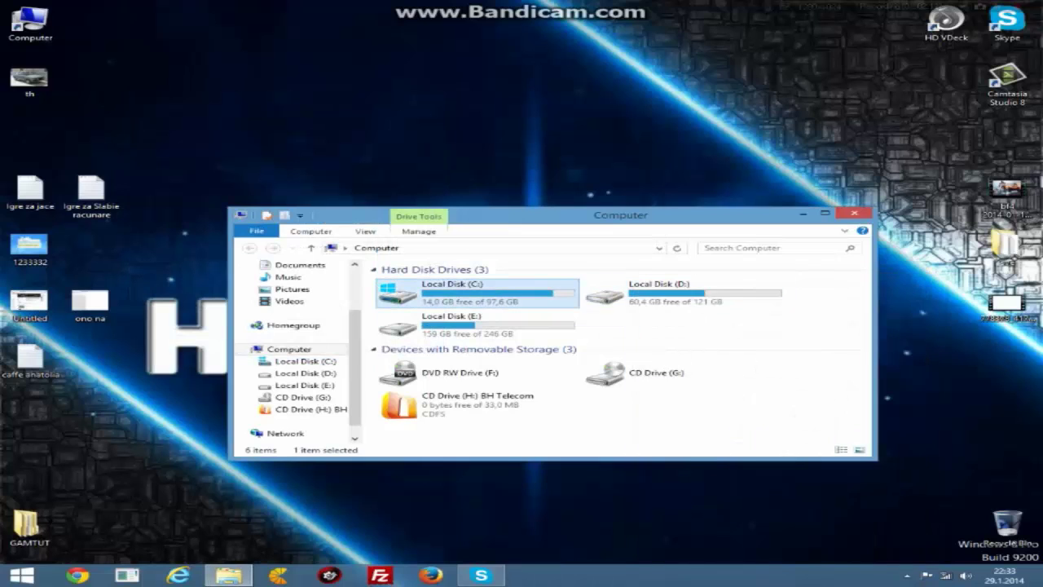
{"action": "right_click", "coordinate": [478, 291]}
{"action": "left_click", "coordinate": [509, 495]}
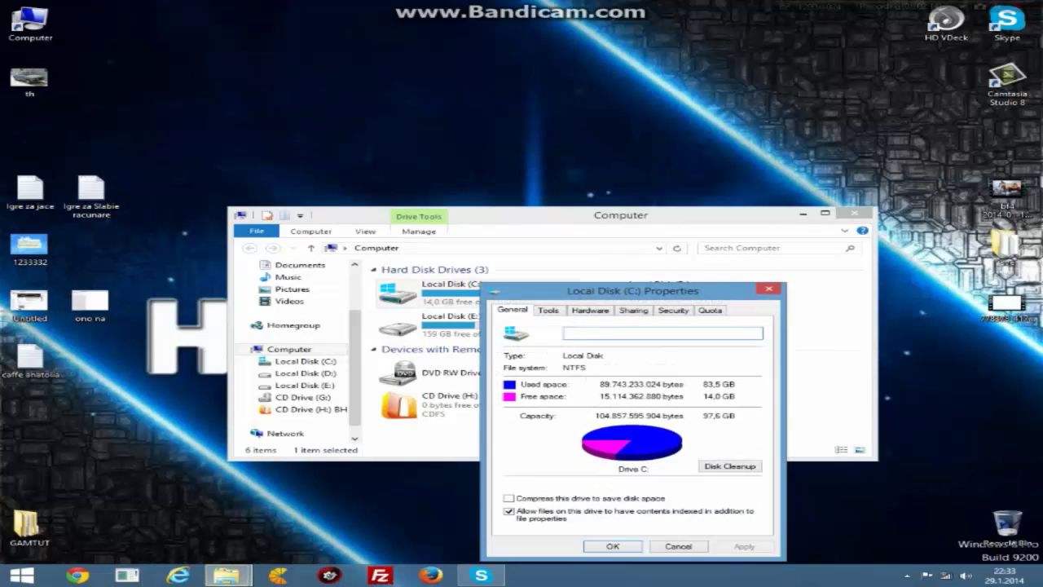
{"action": "left_click", "coordinate": [729, 466]}
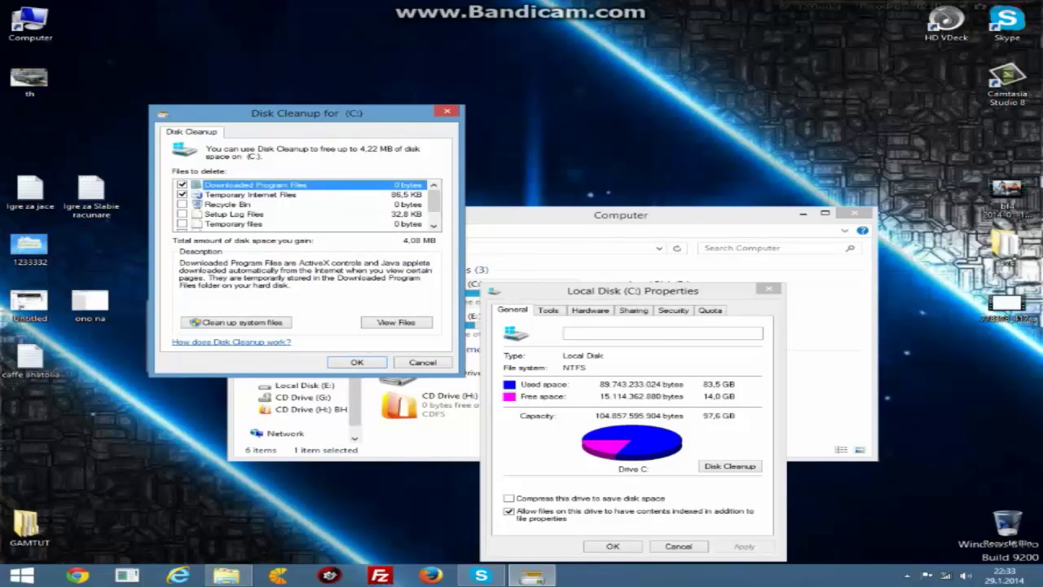
- Mark Recycle Bin, Setup Log Files, Temporary files and the system archived Windows error reports for deletion, keeping Thumbnails included
{"action": "left_click", "coordinate": [182, 203]}
{"action": "left_click", "coordinate": [182, 214]}
{"action": "left_click", "coordinate": [182, 224]}
{"action": "scroll", "coordinate": [306, 203], "scroll_direction": "down", "scroll_amount": 1}
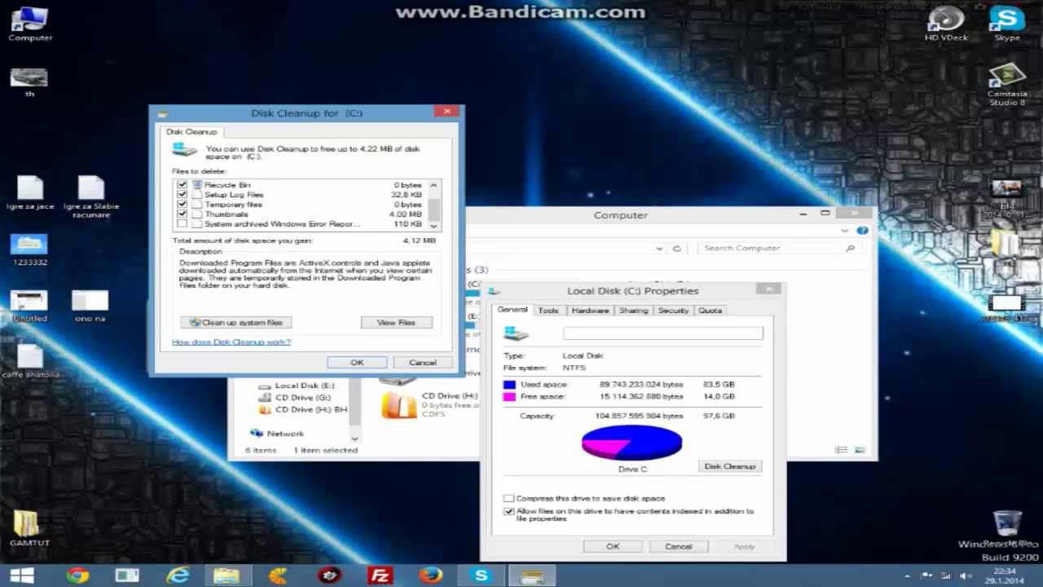
{"action": "left_click", "coordinate": [182, 204]}
{"action": "left_click", "coordinate": [182, 214]}
{"action": "left_click", "coordinate": [181, 214]}
{"action": "left_click", "coordinate": [182, 203]}
{"action": "left_click", "coordinate": [182, 223]}
{"action": "scroll", "coordinate": [306, 204], "scroll_direction": "up", "scroll_amount": 1}
{"action": "scroll", "coordinate": [305, 203], "scroll_direction": "down", "scroll_amount": 1}
{"action": "scroll", "coordinate": [305, 204], "scroll_direction": "up", "scroll_amount": 1}
{"action": "scroll", "coordinate": [305, 204], "scroll_direction": "down", "scroll_amount": 1}
- Permanently delete the marked files from drive C: and close the drive's properties
{"action": "key", "text": "Return"}
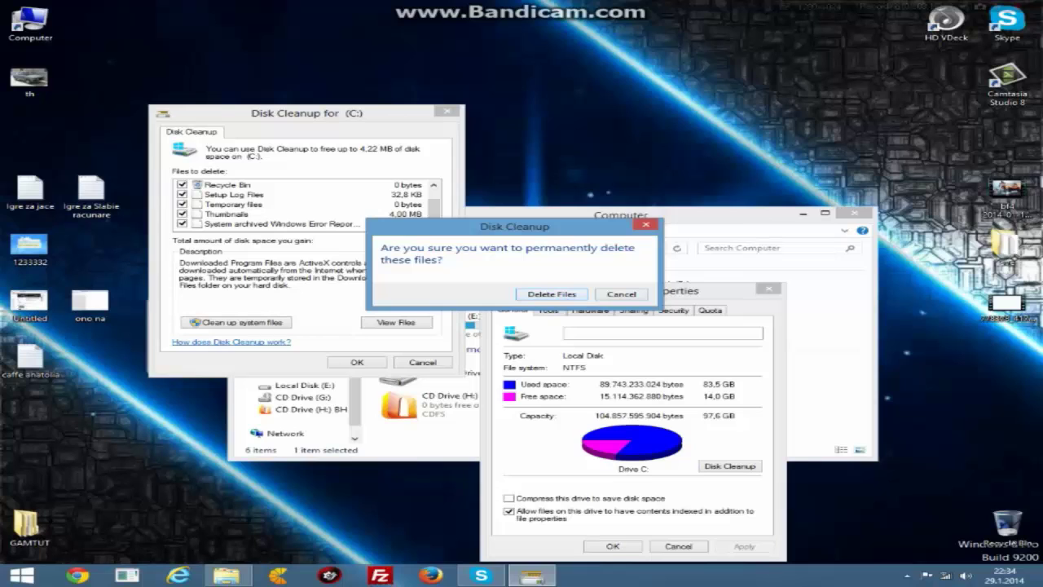
{"action": "key", "text": "Return"}
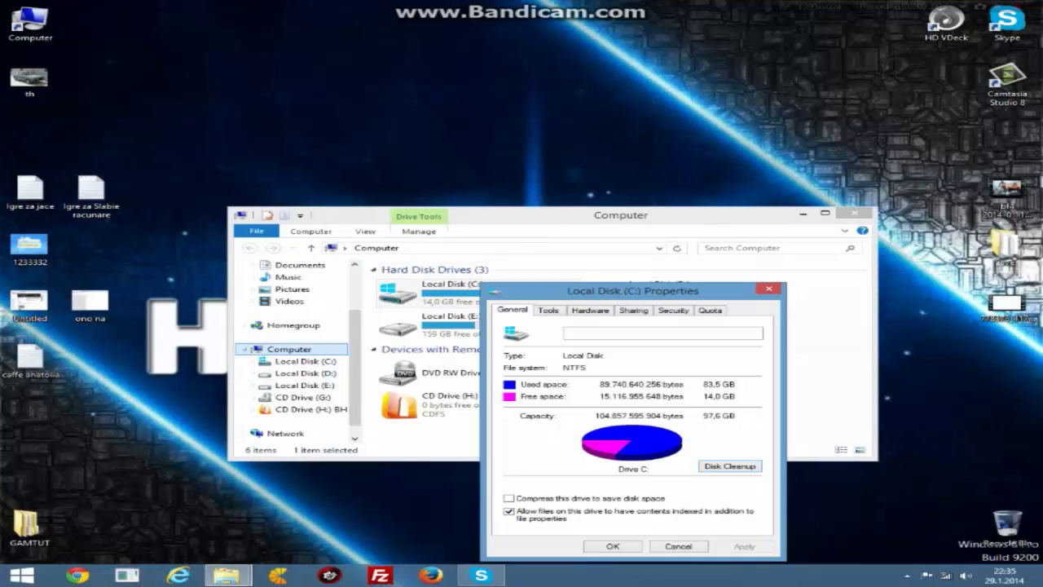
{"action": "left_click", "coordinate": [767, 289]}
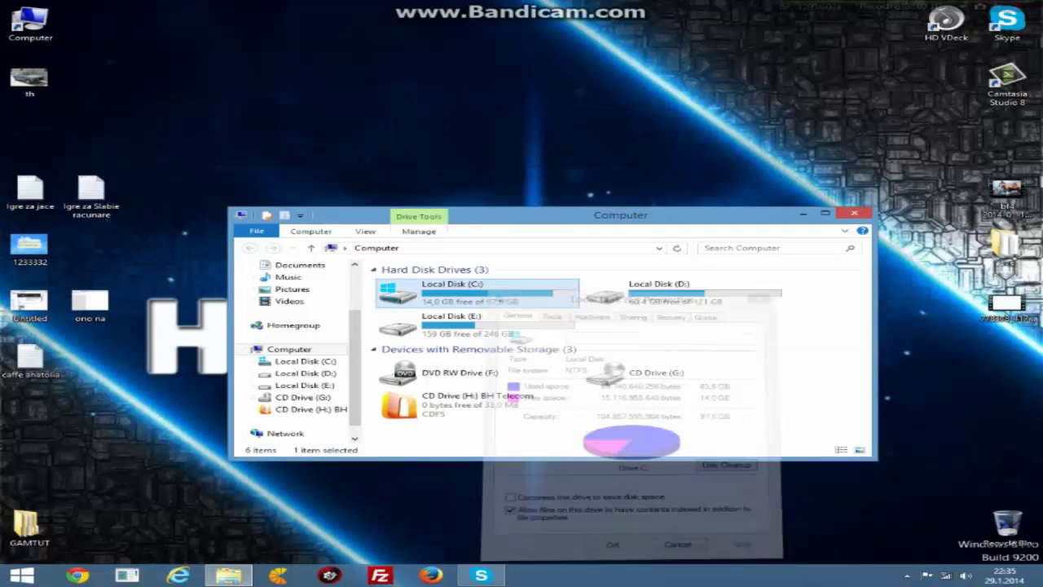
- Close the Computer window and refresh the desktop
{"action": "left_click", "coordinate": [854, 213]}
{"action": "right_click", "coordinate": [584, 311]}
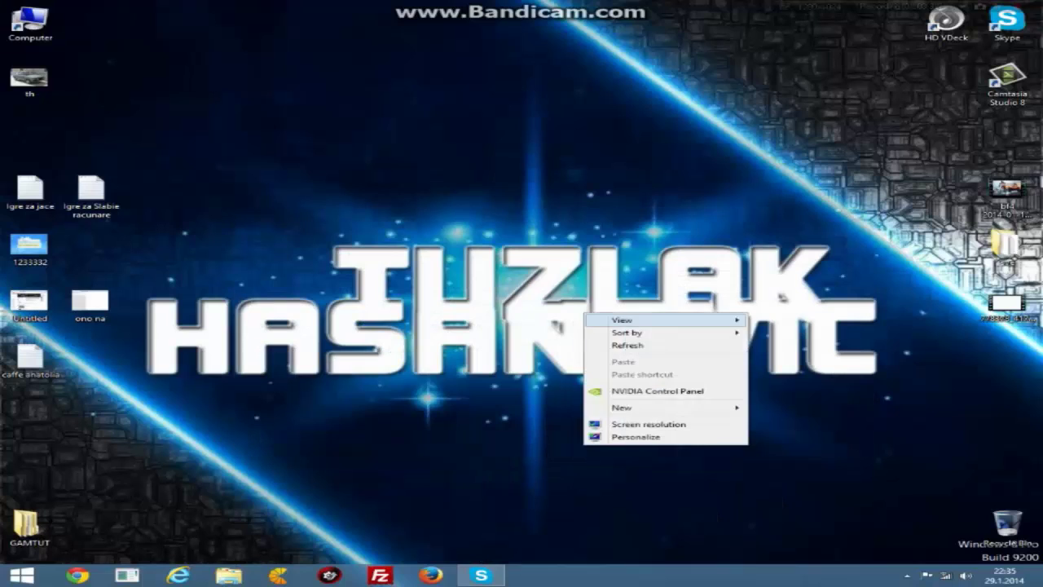
{"action": "left_click", "coordinate": [621, 345]}
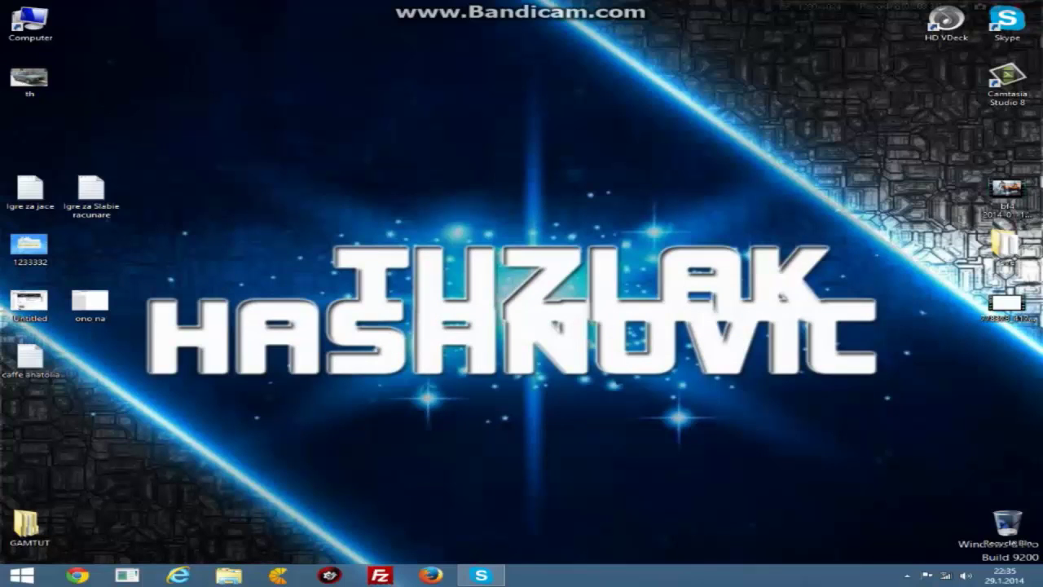